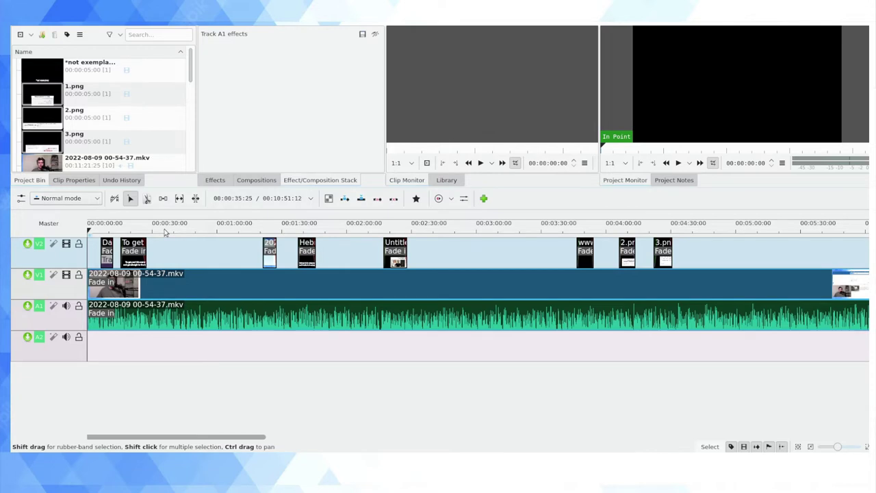
Drag the playhead along the ruler to about 00:00:54, where the speaker appears.
{"action": "left_click_drag", "start_coordinate": [189, 230], "coordinate": [203, 230]}
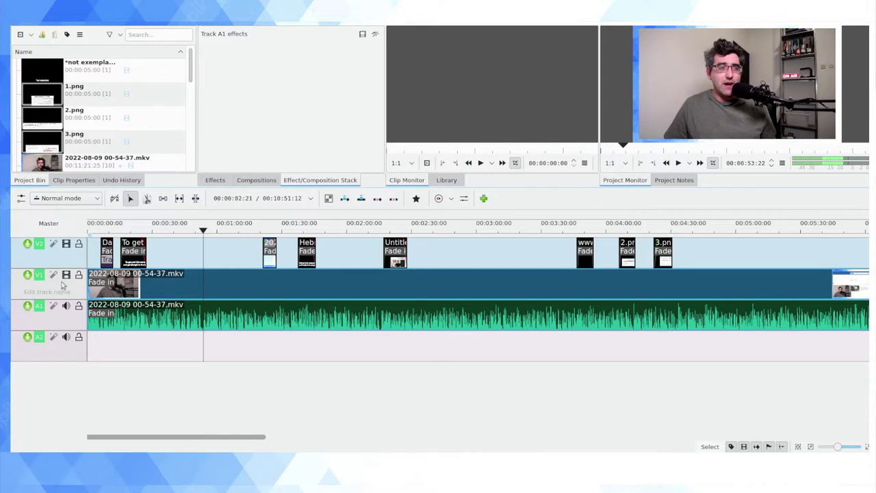
Cut the long V1/A1 recording at the playhead and again at about 3:17 with Shift+R.
{"action": "left_click", "coordinate": [220, 281]}
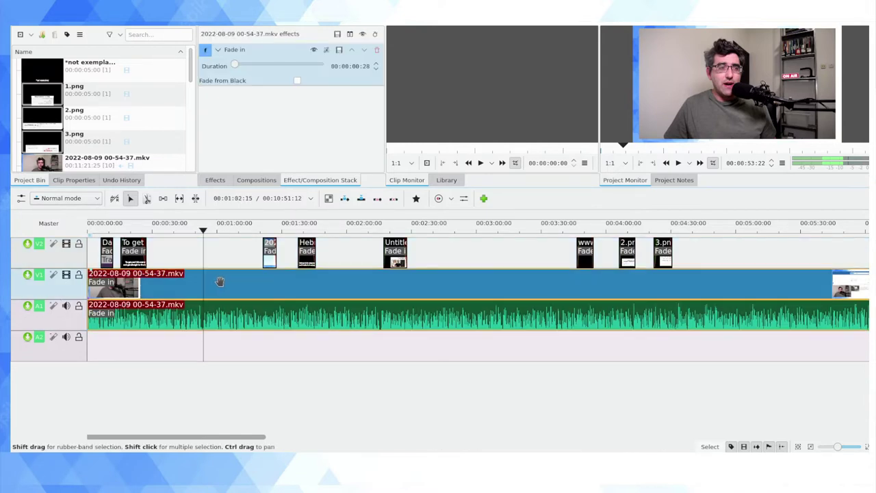
{"action": "key", "text": "shift+r"}
{"action": "left_click", "coordinate": [513, 229]}
{"action": "key", "text": "shift+r"}
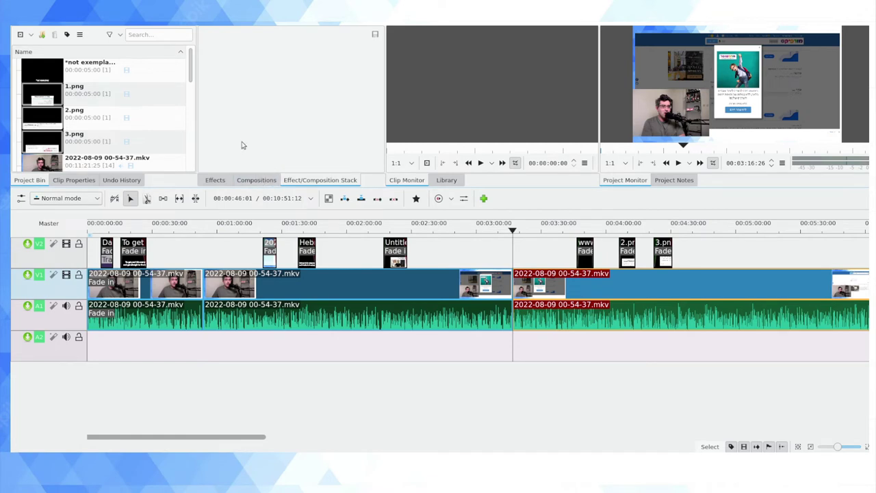
Browse the effects and compositions lists, then select the first clip near the start.
{"action": "left_click", "coordinate": [214, 180]}
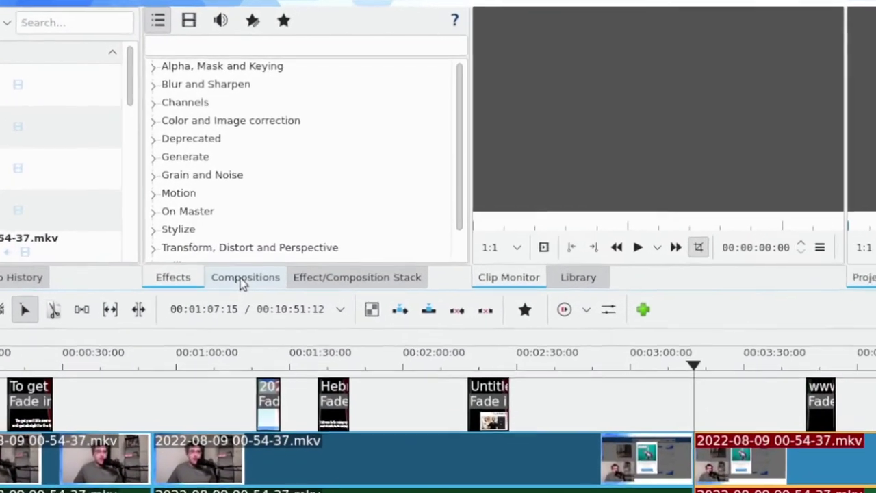
{"action": "left_click", "coordinate": [255, 182]}
{"action": "left_click", "coordinate": [338, 336]}
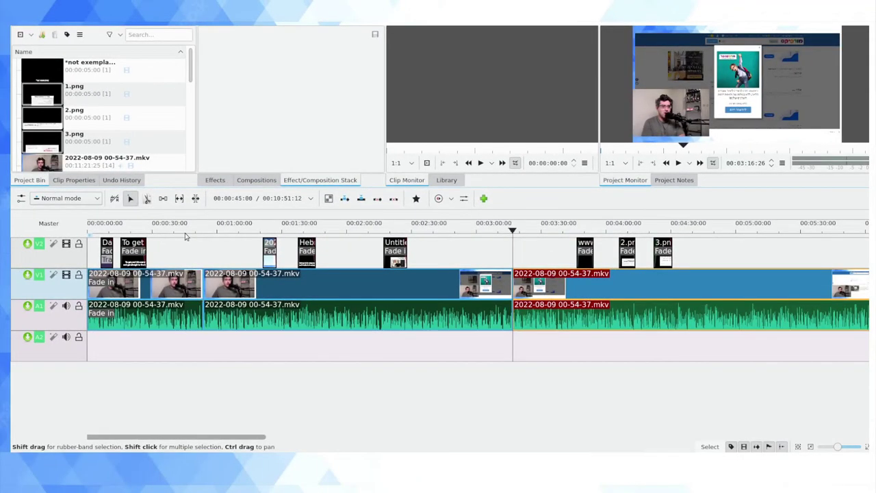
{"action": "left_click", "coordinate": [65, 462]}
{"action": "left_click", "coordinate": [164, 282]}
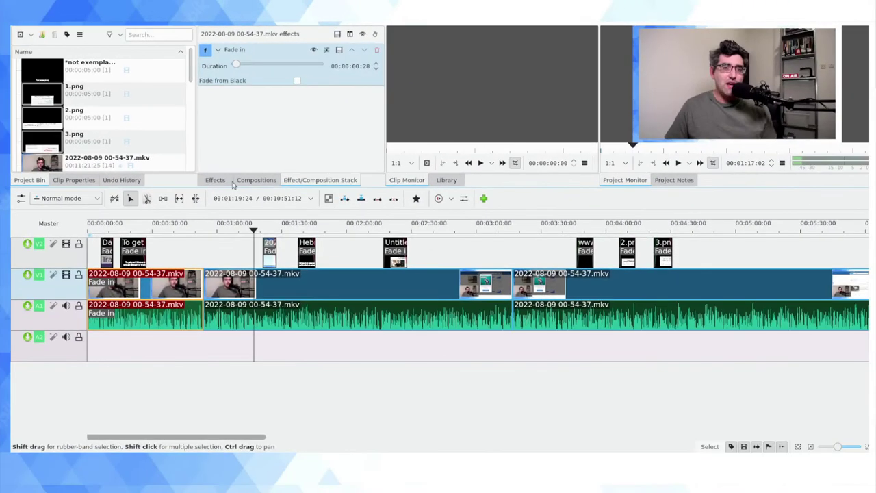
Drag audio Normalize from Volume and Dynamics onto the middle A1 clip, showing -23.00 LUFS.
{"action": "left_click", "coordinate": [214, 180]}
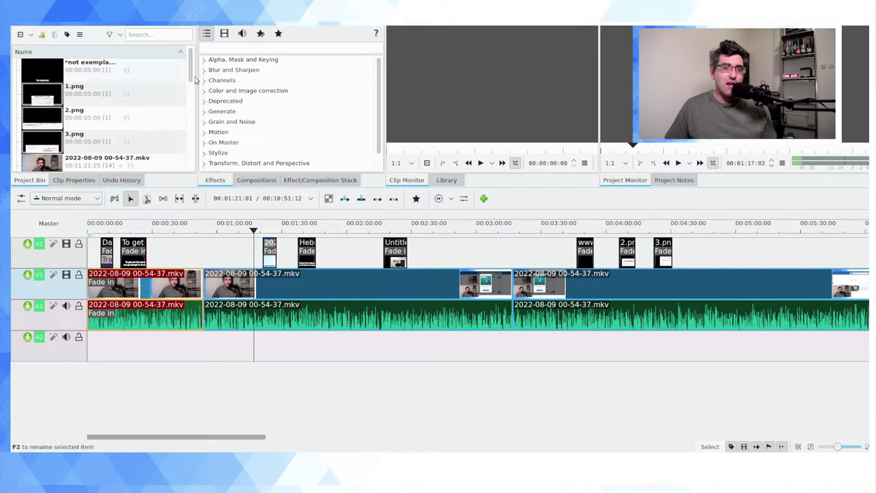
{"action": "left_click", "coordinate": [242, 33]}
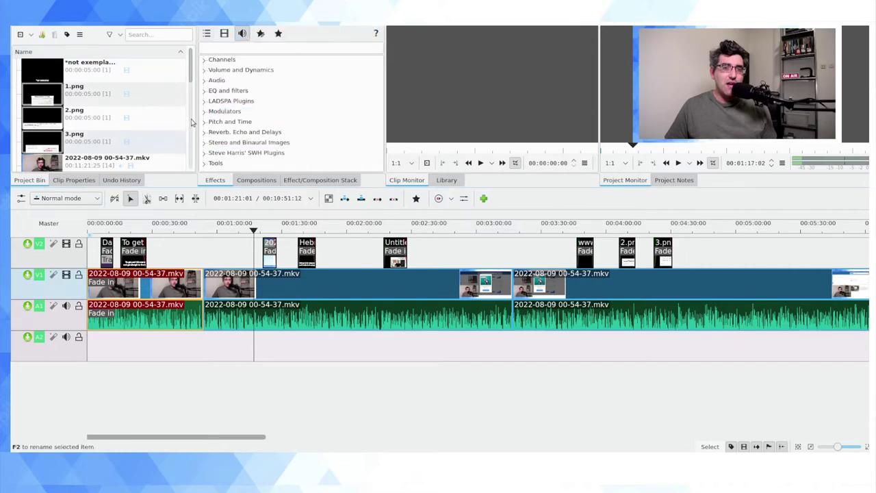
{"action": "left_click", "coordinate": [204, 70]}
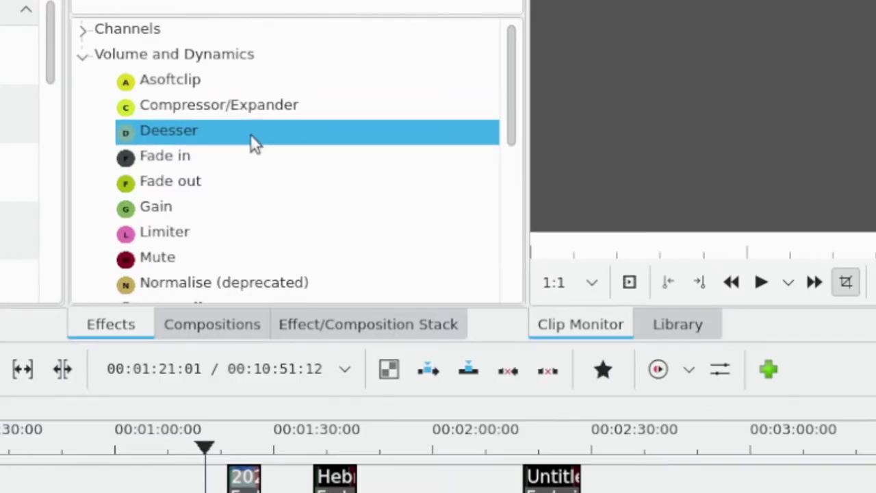
{"action": "scroll", "coordinate": [281, 171], "scroll_direction": "down", "scroll_amount": 1}
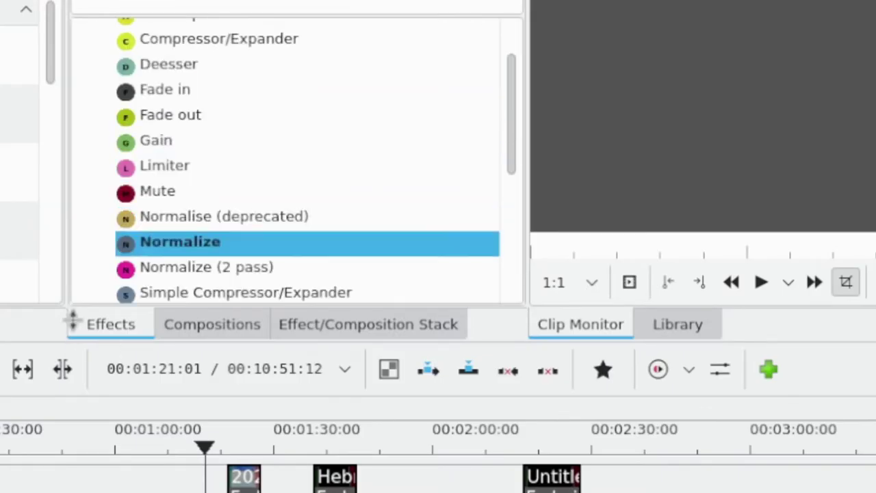
{"action": "left_click", "coordinate": [167, 247]}
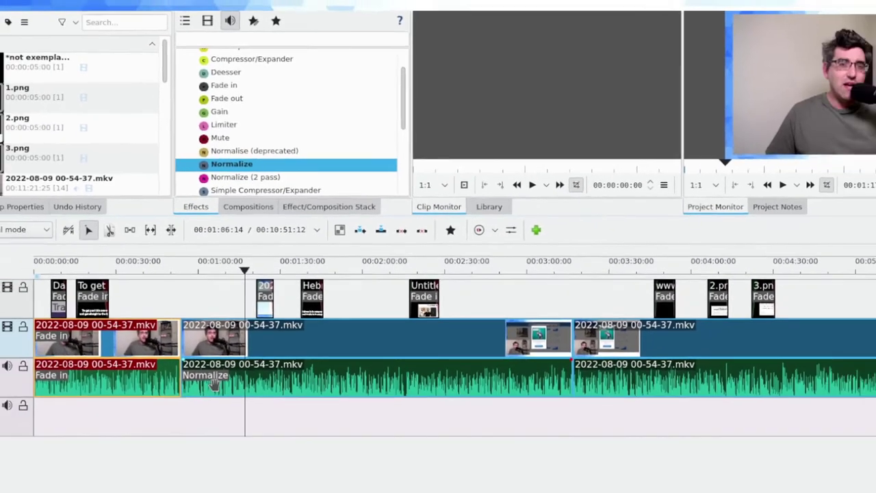
{"action": "left_click_drag", "start_coordinate": [243, 147], "coordinate": [229, 322]}
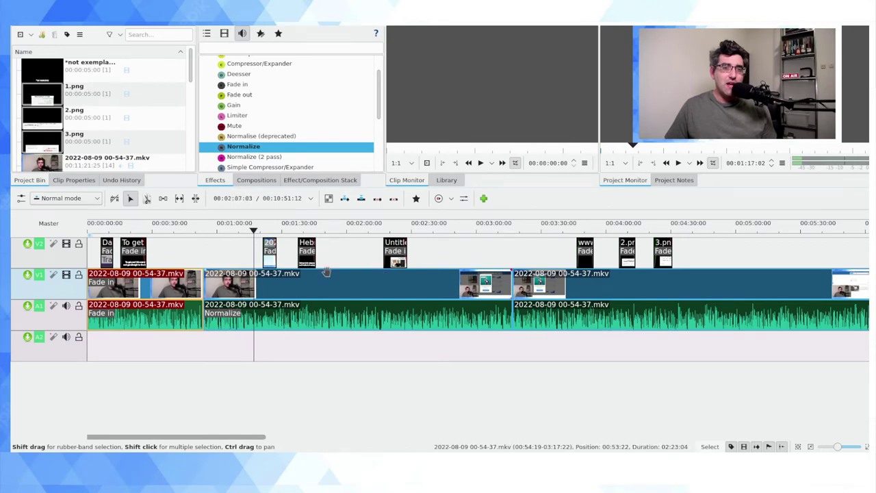
{"action": "left_click", "coordinate": [257, 317]}
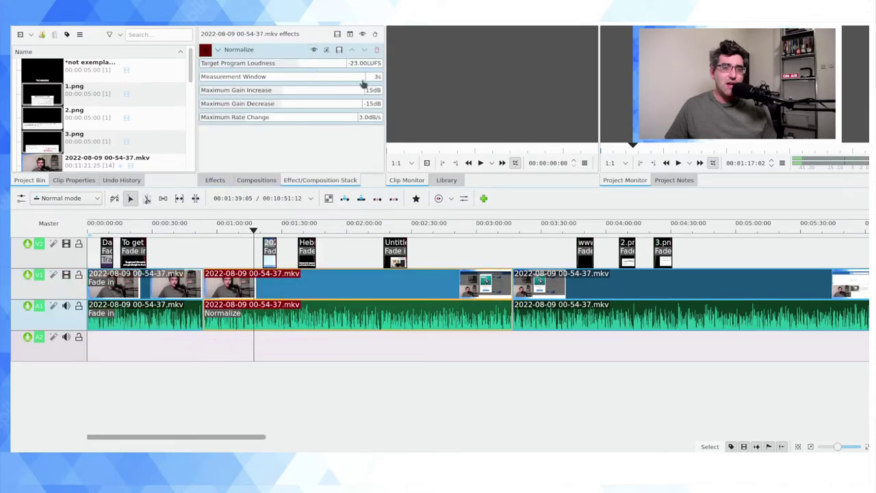
Drag Lift/gamma/gain from the video Color and Image correction effects onto the middle V1 clip.
{"action": "left_click", "coordinate": [221, 180]}
{"action": "scroll", "coordinate": [257, 120], "scroll_direction": "up", "scroll_amount": 2}
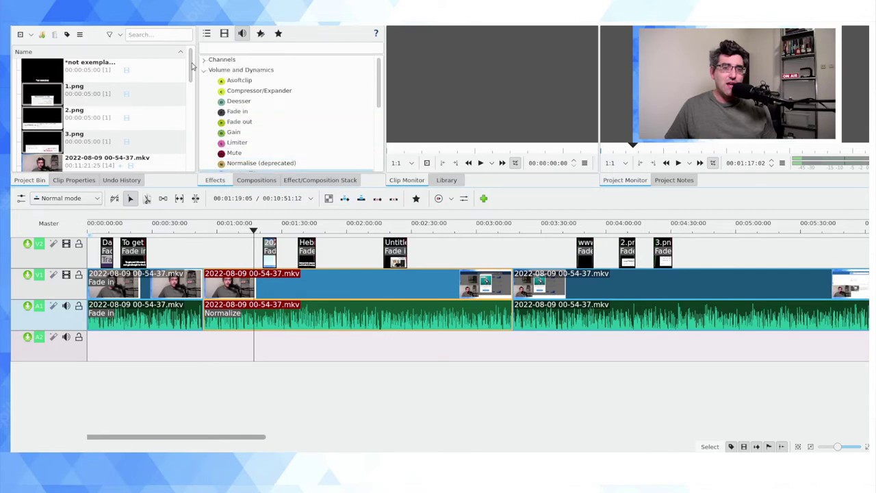
{"action": "left_click", "coordinate": [224, 33]}
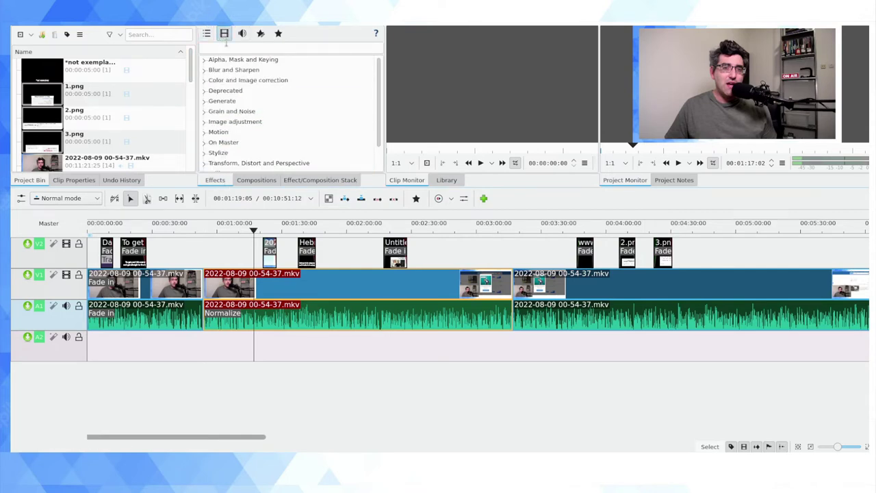
{"action": "left_click", "coordinate": [204, 81]}
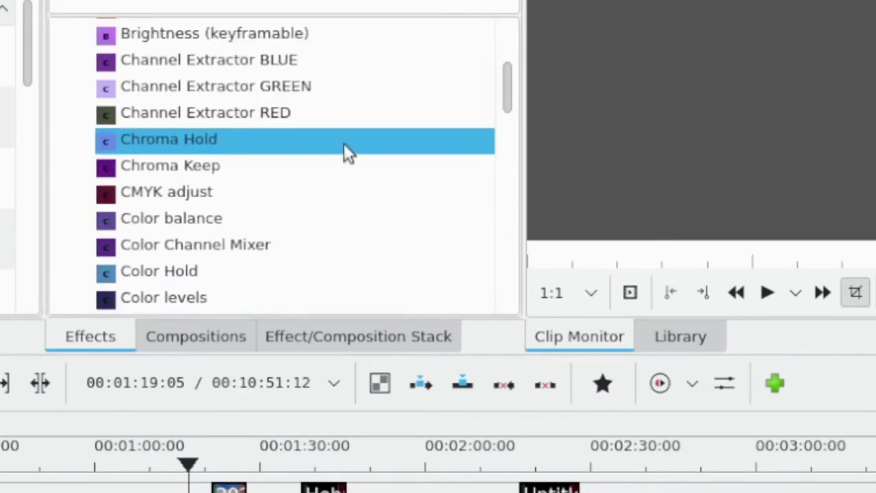
{"action": "scroll", "coordinate": [344, 148], "scroll_direction": "down", "scroll_amount": 6}
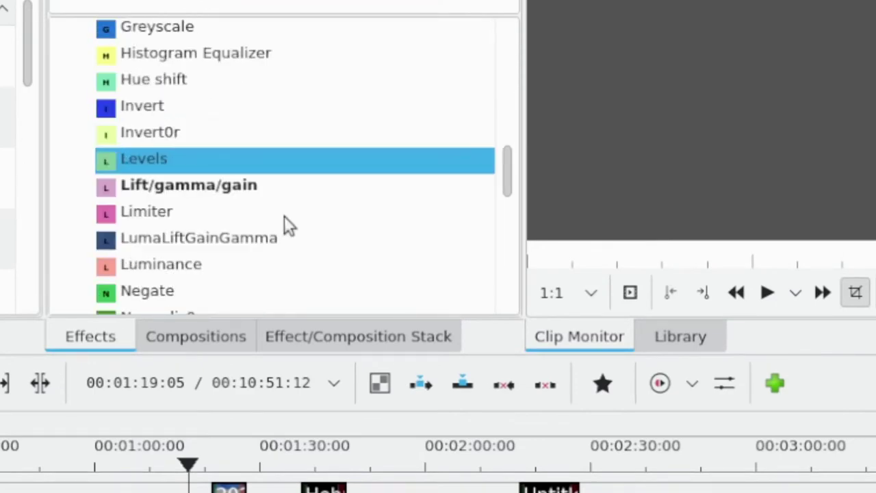
{"action": "left_click_drag", "start_coordinate": [193, 186], "coordinate": [293, 279]}
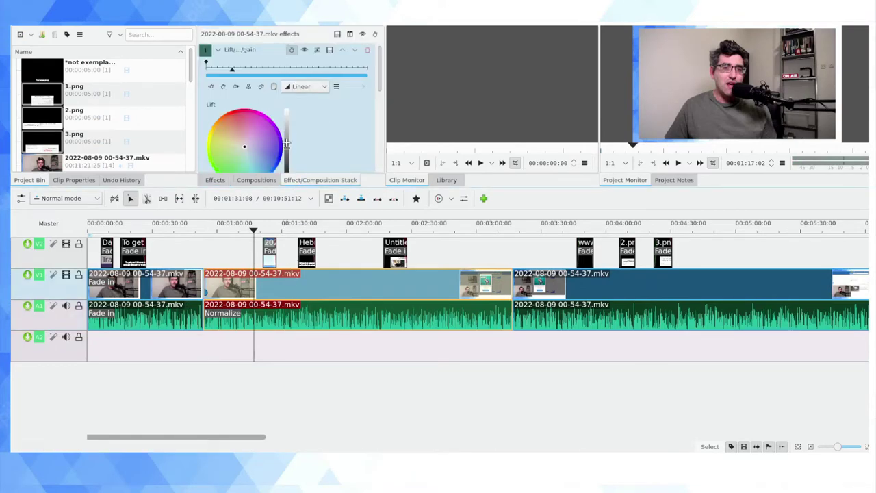
Raise and lower the Lift brightness of the middle V1 clip.
{"action": "mouse_move", "coordinate": [286, 144]}
{"action": "left_mouse_down"}
{"action": "mouse_move", "coordinate": [289, 134]}
{"action": "mouse_move", "coordinate": [289, 158]}
{"action": "mouse_move", "coordinate": [289, 147]}
{"action": "left_mouse_up"}
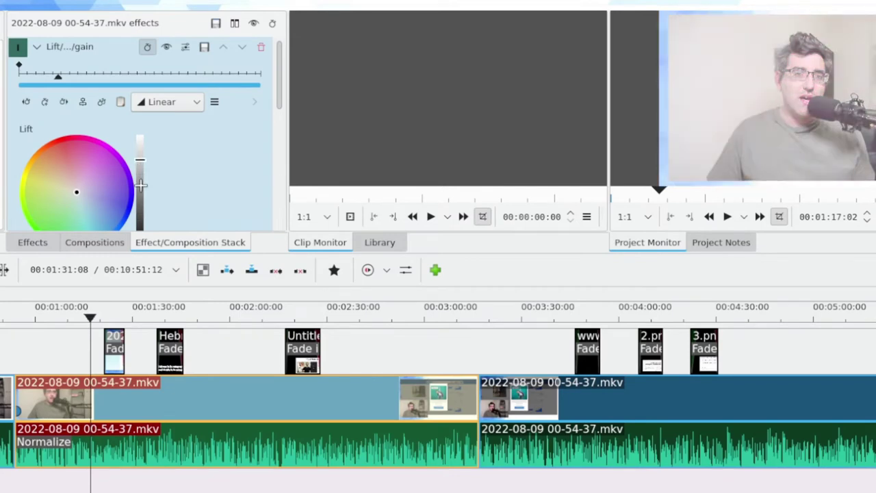
{"action": "left_click_drag", "start_coordinate": [142, 192], "coordinate": [140, 160]}
{"action": "scroll", "coordinate": [158, 146], "scroll_direction": "down", "scroll_amount": 3}
{"action": "scroll", "coordinate": [176, 194], "scroll_direction": "down", "scroll_amount": 2}
{"action": "scroll", "coordinate": [175, 194], "scroll_direction": "down", "scroll_amount": 2}
Tint the Gain highlights through several colours, settling on pink.
{"action": "left_click", "coordinate": [80, 111]}
{"action": "mouse_move", "coordinate": [37, 97]}
{"action": "left_mouse_down"}
{"action": "mouse_move", "coordinate": [32, 131]}
{"action": "mouse_move", "coordinate": [58, 137]}
{"action": "mouse_move", "coordinate": [57, 98]}
{"action": "mouse_move", "coordinate": [82, 134]}
{"action": "left_mouse_up"}
{"action": "left_click", "coordinate": [80, 123]}
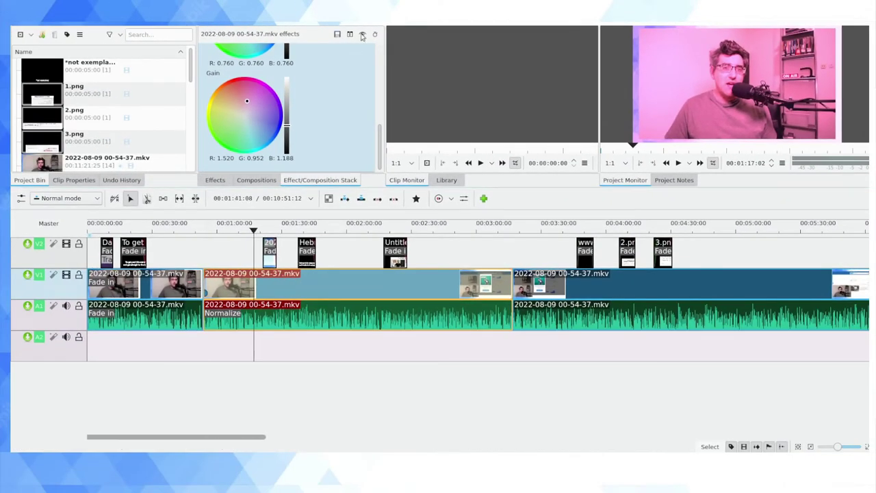
Delete the Lift/gamma/gain effect from the clip to restore normal colours.
{"action": "scroll", "coordinate": [311, 117], "scroll_direction": "up", "scroll_amount": 3}
{"action": "scroll", "coordinate": [307, 114], "scroll_direction": "up", "scroll_amount": 3}
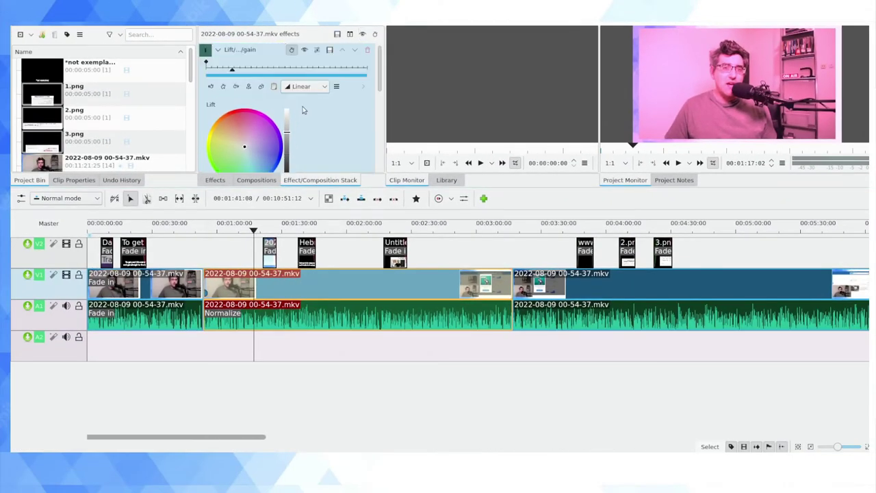
{"action": "left_click", "coordinate": [369, 52]}
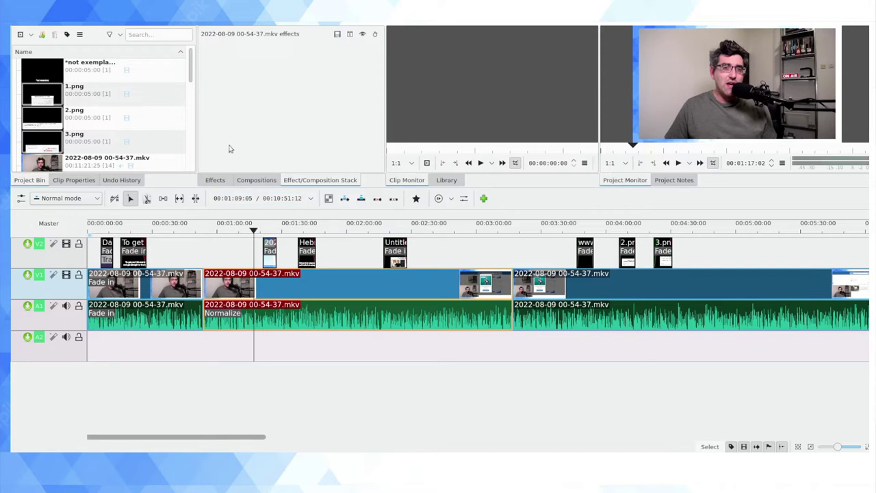
Select the middle A1 clip and delete its Normalize effect, leaving its stack empty.
{"action": "left_click", "coordinate": [215, 180]}
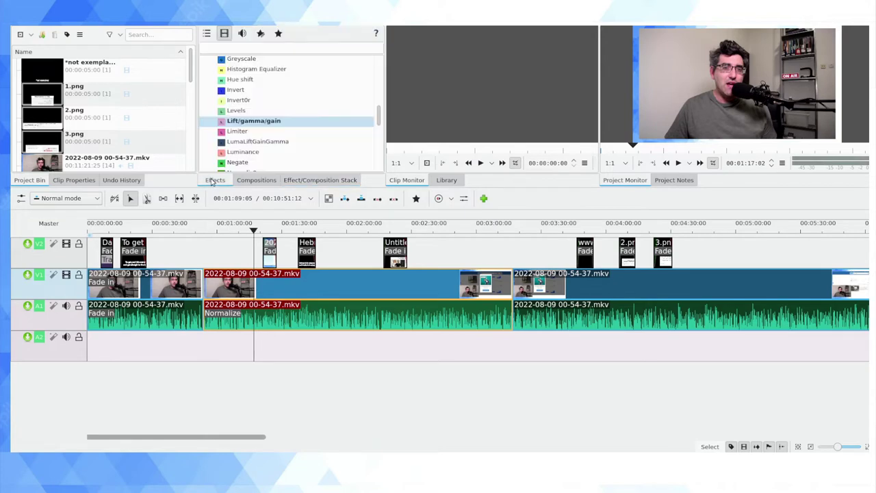
{"action": "left_click", "coordinate": [273, 152]}
{"action": "left_click", "coordinate": [230, 330]}
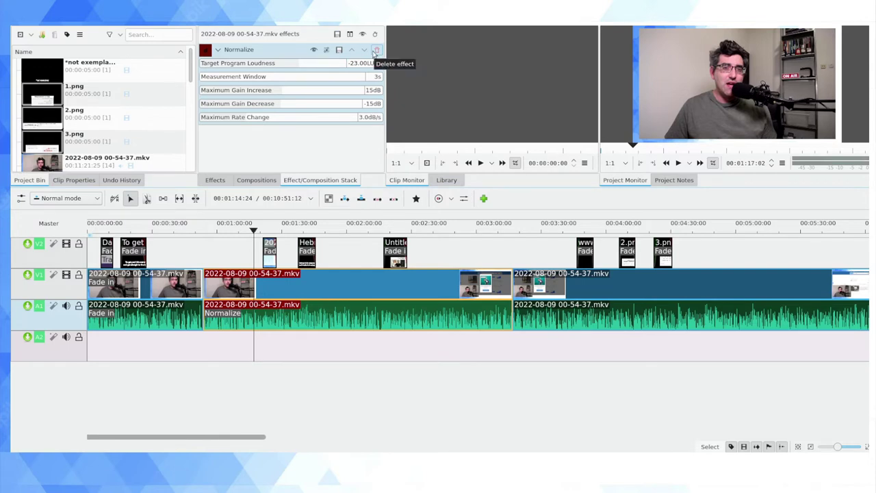
{"action": "left_click", "coordinate": [376, 53]}
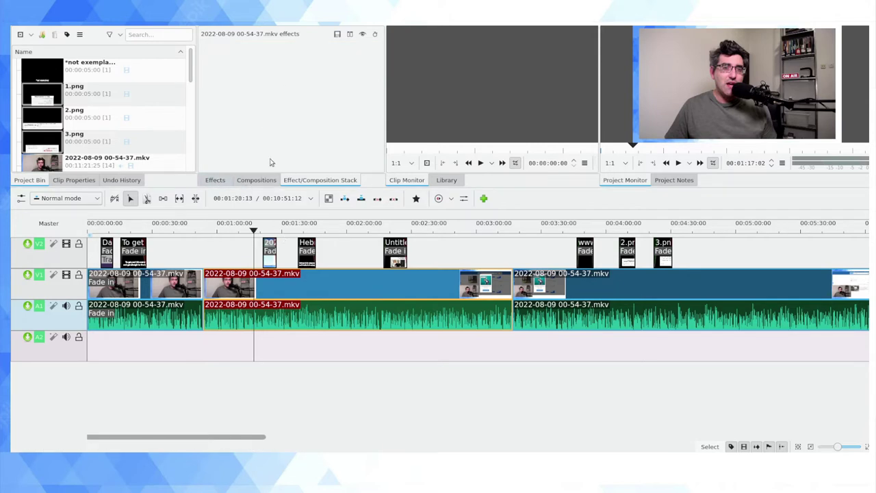
Browse the effects list, selecting an entry and scrolling down.
{"action": "left_click", "coordinate": [215, 180]}
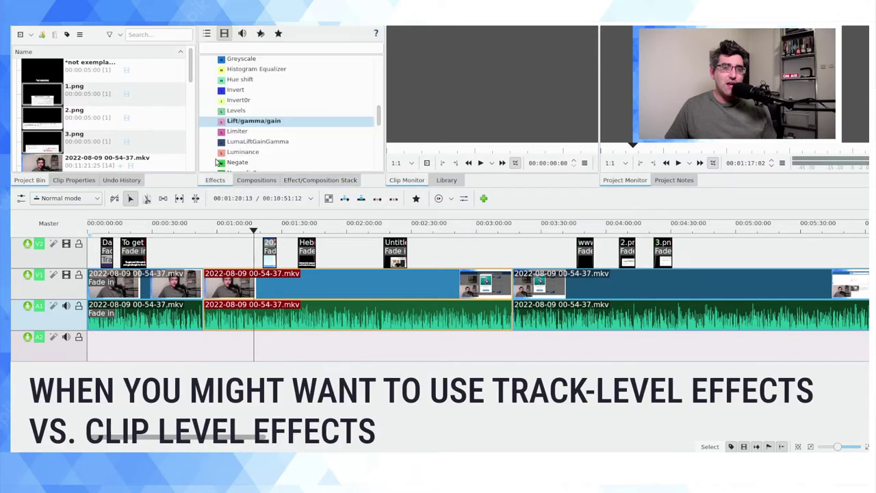
{"action": "left_click", "coordinate": [297, 111]}
{"action": "scroll", "coordinate": [297, 117], "scroll_direction": "down", "scroll_amount": 2}
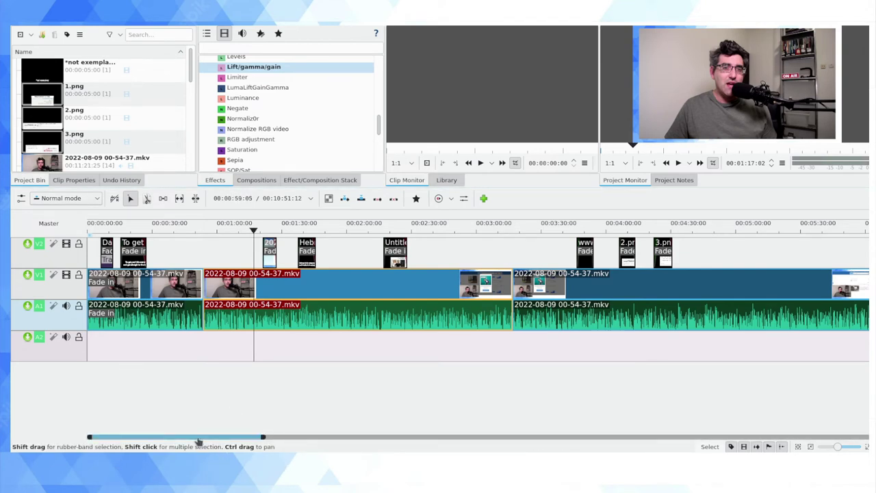
Inspect the first three clips' effect stacks, then scroll the timeline to 00:03:00–00:08:30.
{"action": "left_click", "coordinate": [177, 306]}
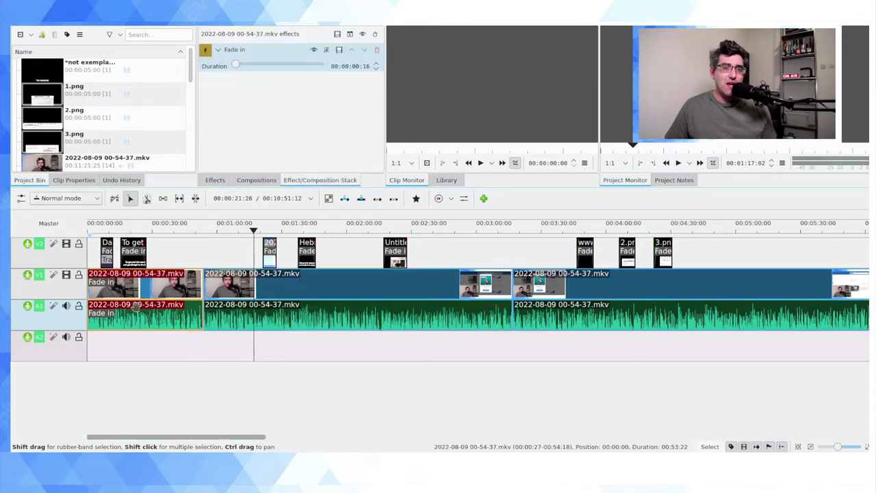
{"action": "left_click", "coordinate": [424, 319]}
{"action": "left_click", "coordinate": [646, 315]}
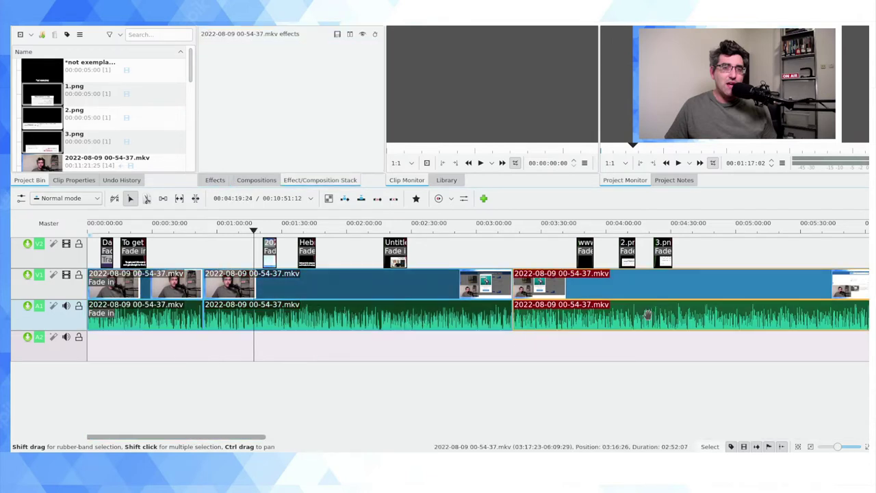
{"action": "left_click_drag", "start_coordinate": [141, 439], "coordinate": [223, 438]}
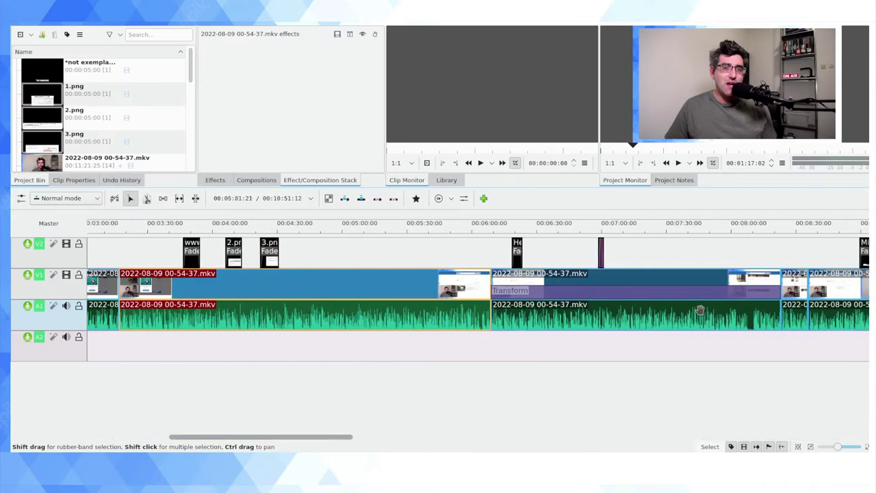
Drag the audio Normalize effect onto the A1 track header to apply it track-wide.
{"action": "left_click", "coordinate": [214, 182]}
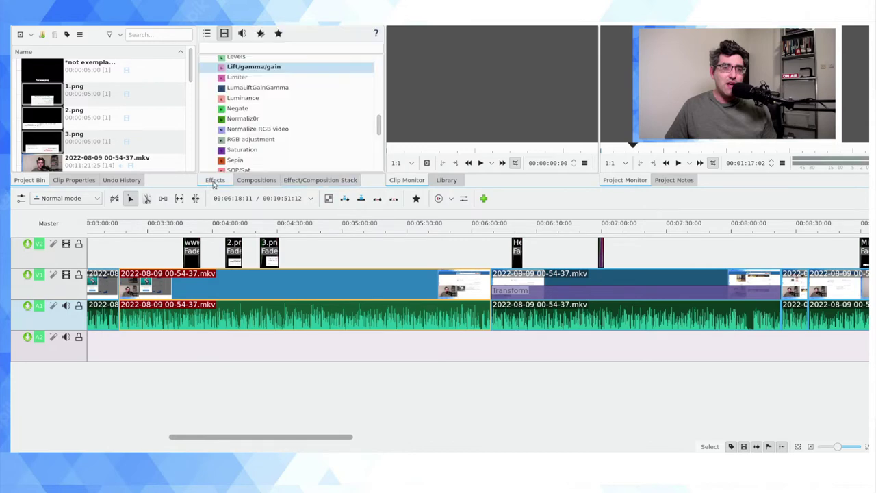
{"action": "left_click", "coordinate": [241, 33]}
{"action": "left_click", "coordinate": [231, 91]}
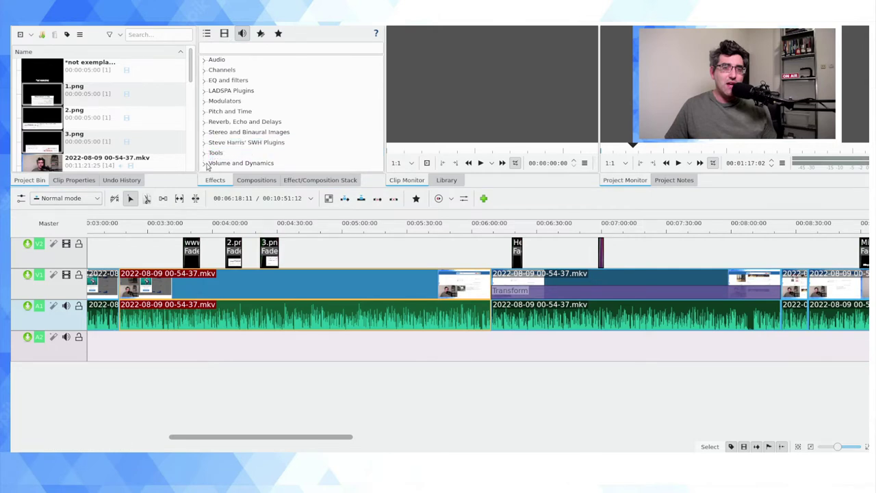
{"action": "left_click", "coordinate": [206, 164]}
{"action": "scroll", "coordinate": [277, 77], "scroll_direction": "down", "scroll_amount": 4}
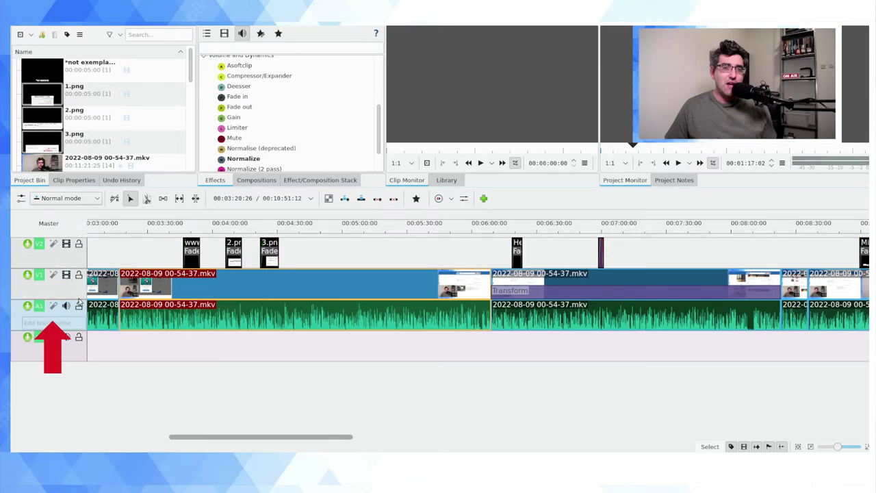
{"action": "left_click", "coordinate": [240, 160]}
{"action": "left_click_drag", "start_coordinate": [239, 161], "coordinate": [54, 308]}
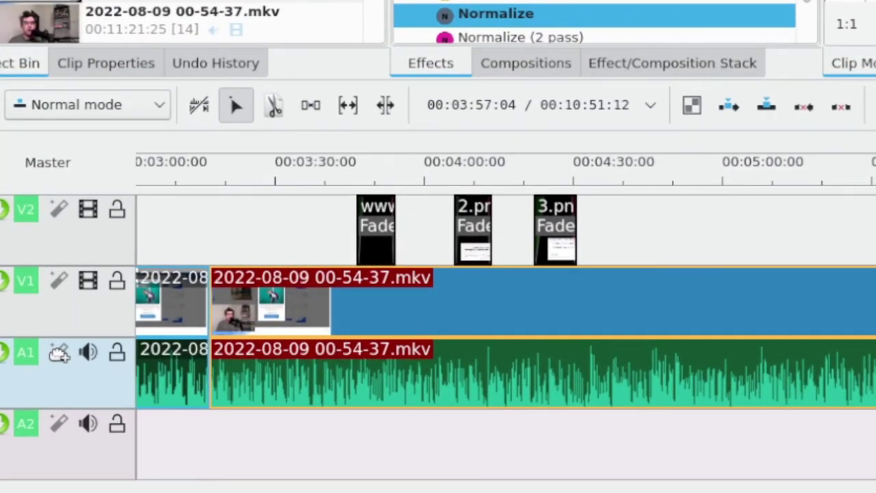
{"action": "left_click_drag", "start_coordinate": [59, 352], "coordinate": [59, 353]}
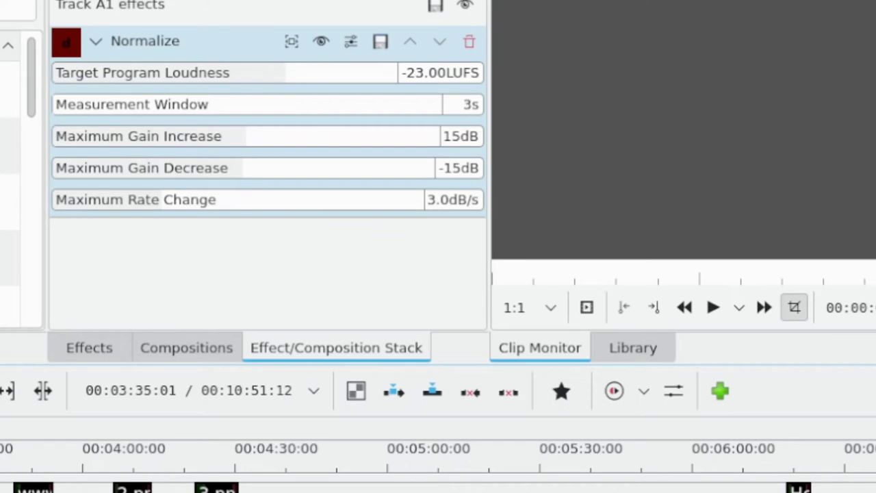
Play back from about 00:05:03 and 00:07:37 to check the normalized audio.
{"action": "left_click_drag", "start_coordinate": [127, 234], "coordinate": [99, 234]}
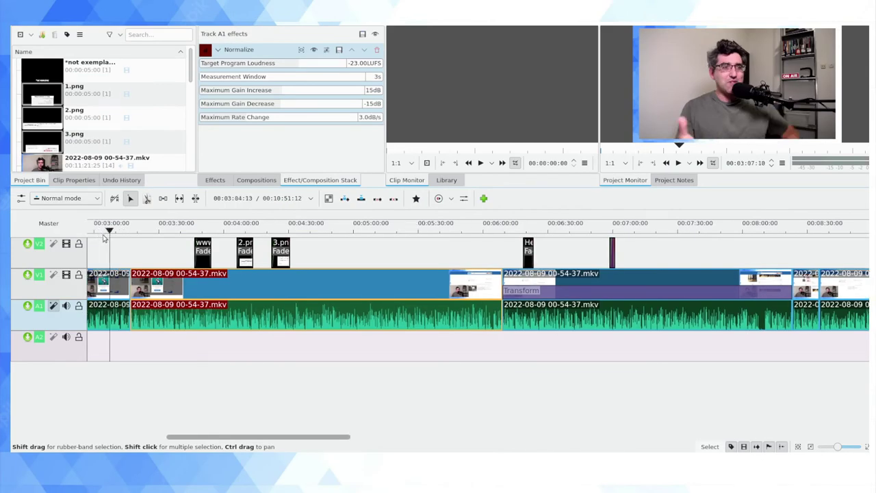
{"action": "left_click", "coordinate": [379, 234]}
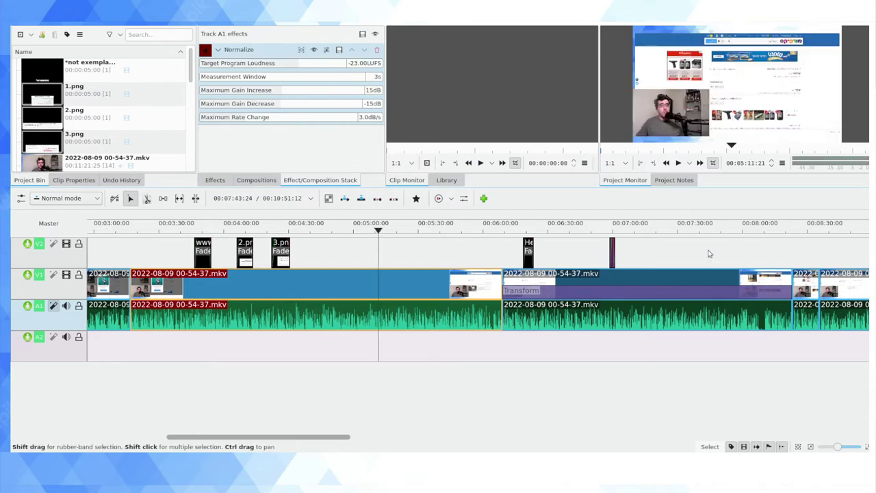
{"action": "left_click", "coordinate": [693, 233]}
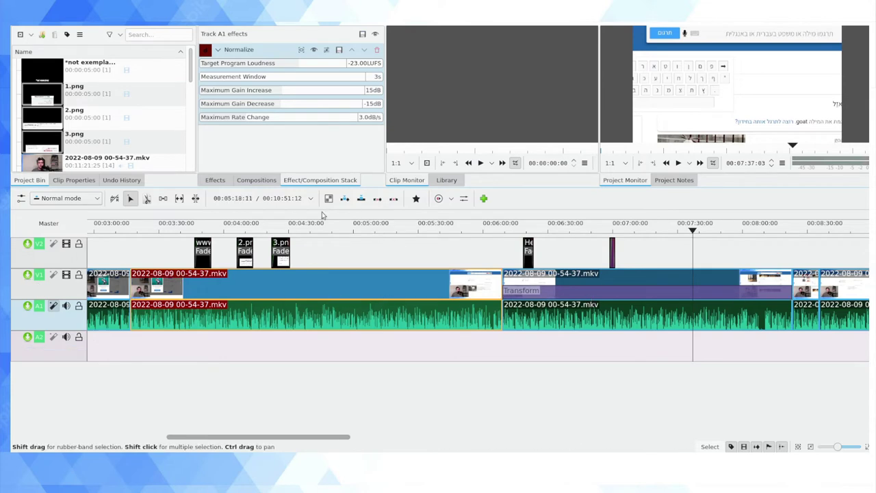
Show track A1's effect stack with Normalize at -23.00 LUFS and switch track effects on.
{"action": "left_click", "coordinate": [215, 180]}
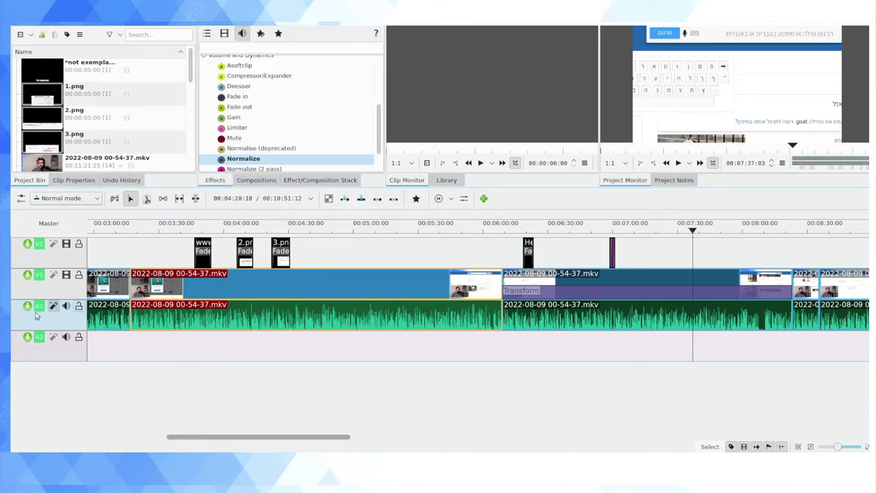
{"action": "left_click", "coordinate": [54, 306]}
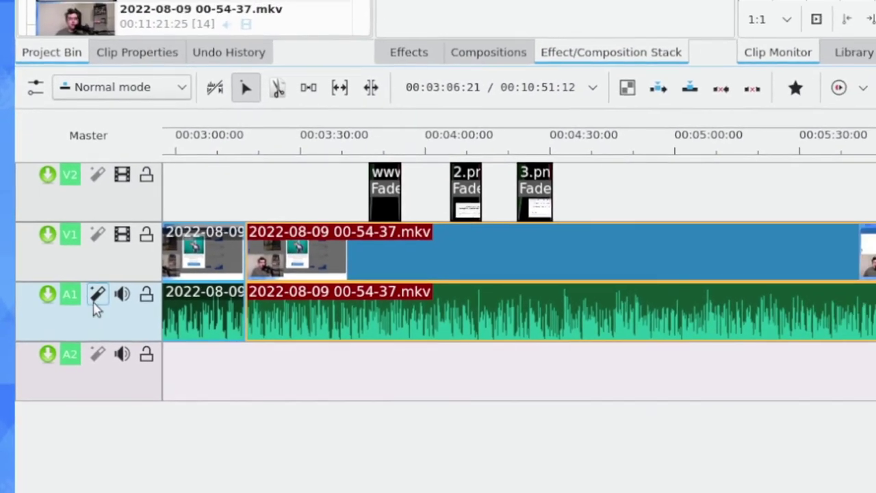
{"action": "left_click", "coordinate": [90, 298]}
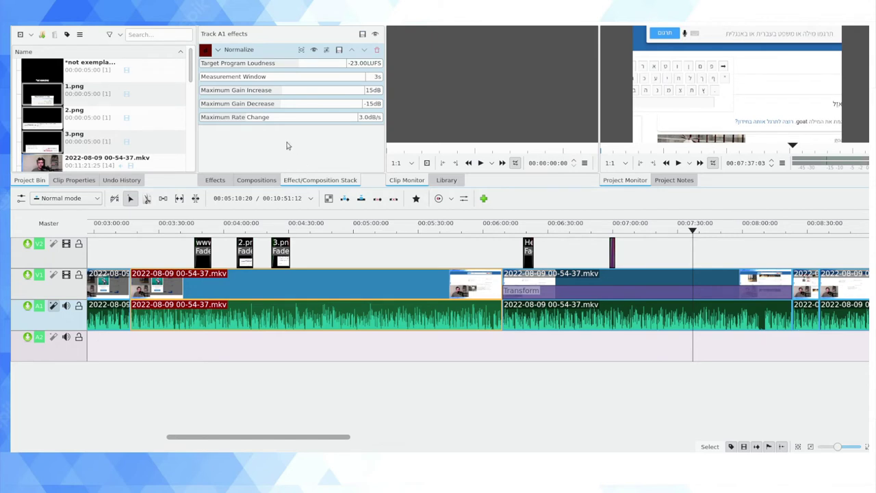
Add Compressor/Expander from Volume and Dynamics to the long A1 clip around 00:05:07.
{"action": "left_click", "coordinate": [369, 228]}
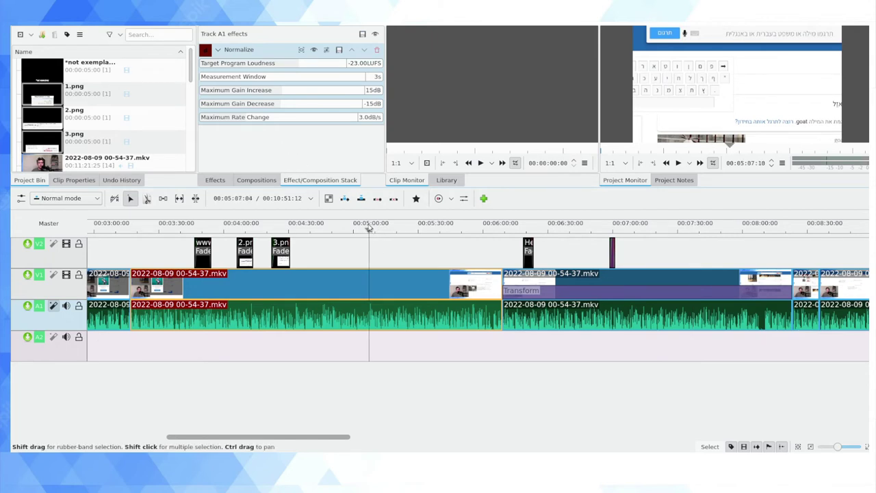
{"action": "left_click", "coordinate": [215, 180]}
{"action": "left_click", "coordinate": [271, 118]}
{"action": "left_click", "coordinate": [275, 96]}
{"action": "left_click_drag", "start_coordinate": [276, 76], "coordinate": [349, 318]}
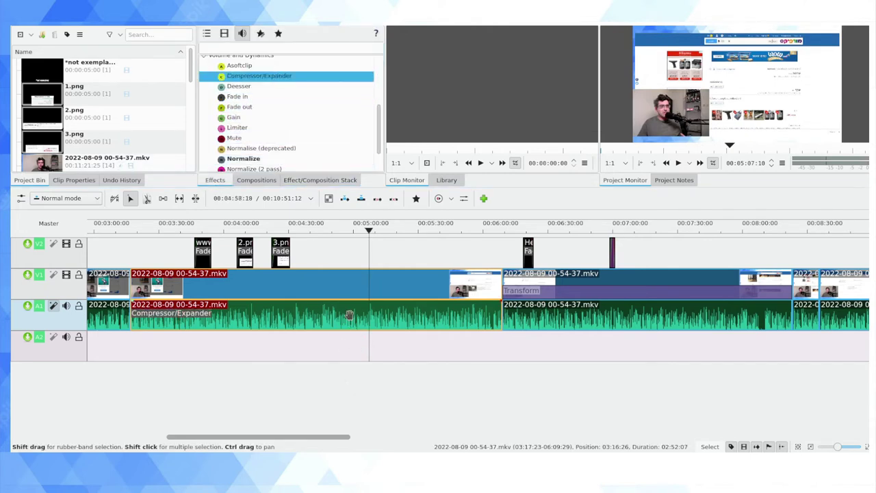
Review the clip's Compressor/Expander settings and re-enable Normalize on track A1.
{"action": "left_click", "coordinate": [187, 319]}
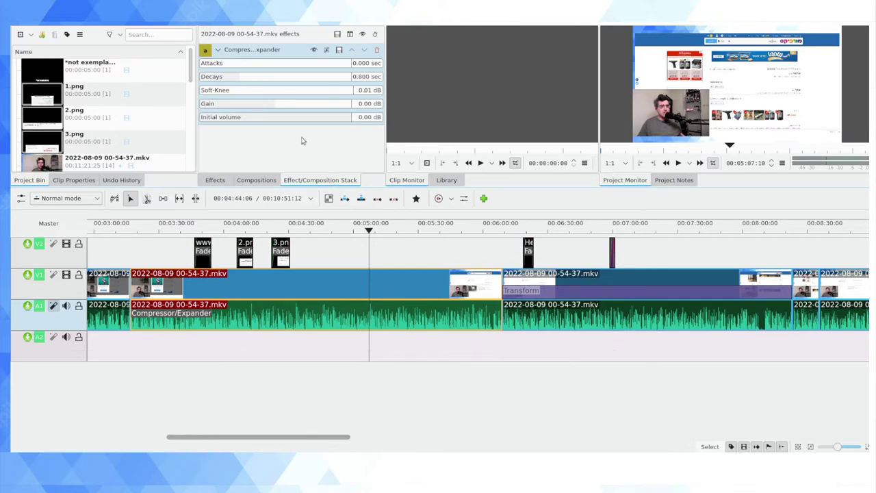
{"action": "left_click", "coordinate": [53, 306]}
{"action": "left_click", "coordinate": [53, 306]}
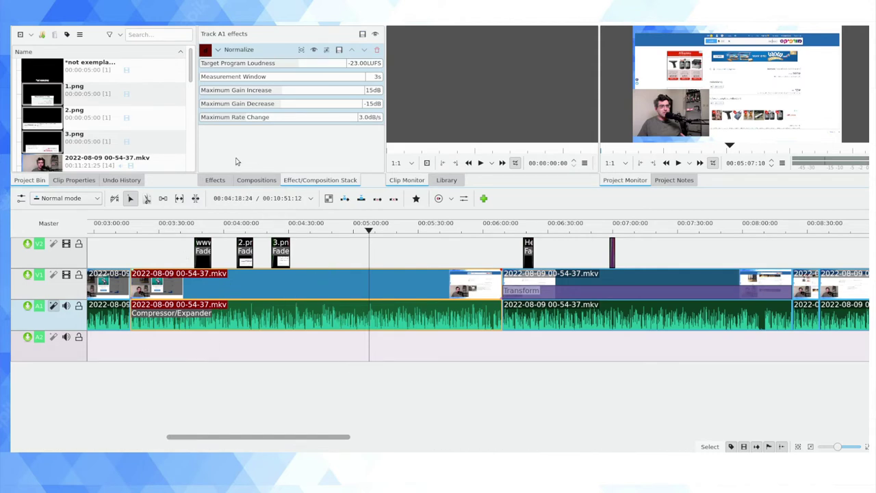
{"action": "left_click", "coordinate": [215, 180]}
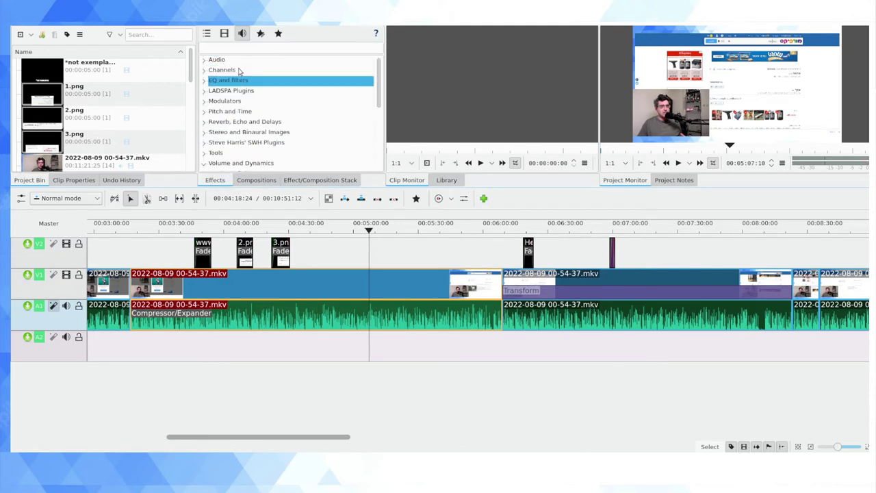
{"action": "left_click", "coordinate": [223, 33]}
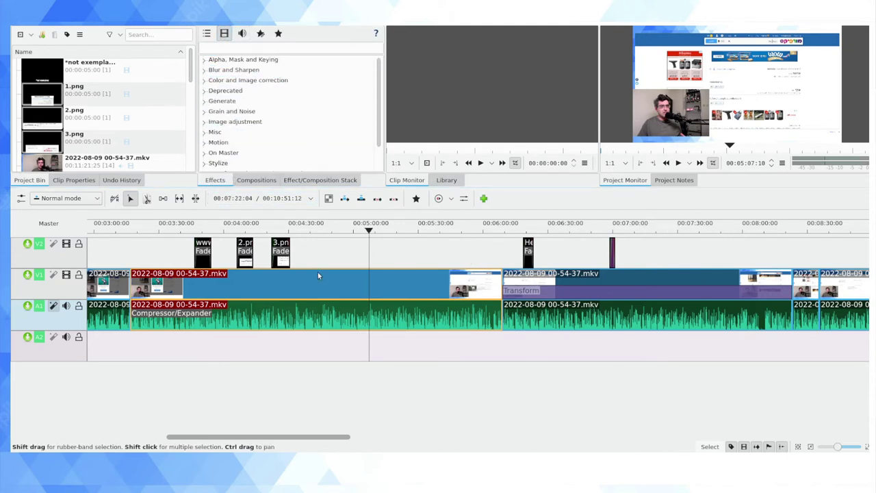
{"action": "left_click", "coordinate": [347, 244]}
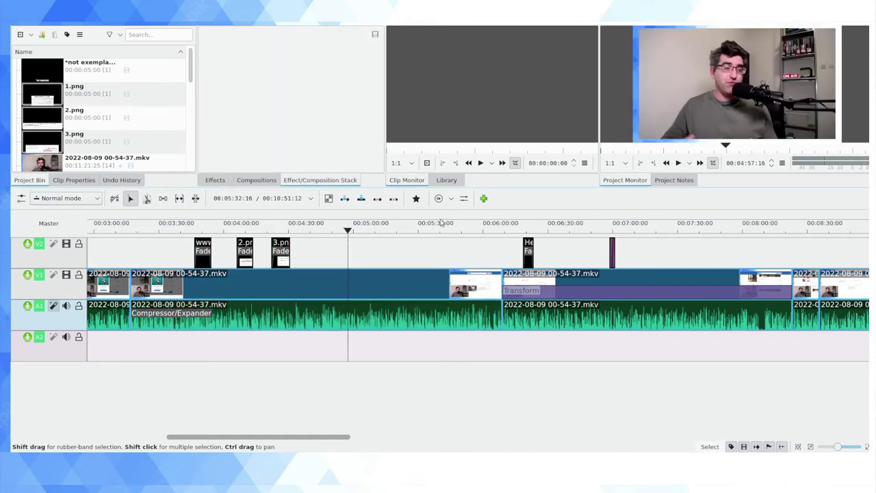
{"action": "left_click", "coordinate": [417, 229]}
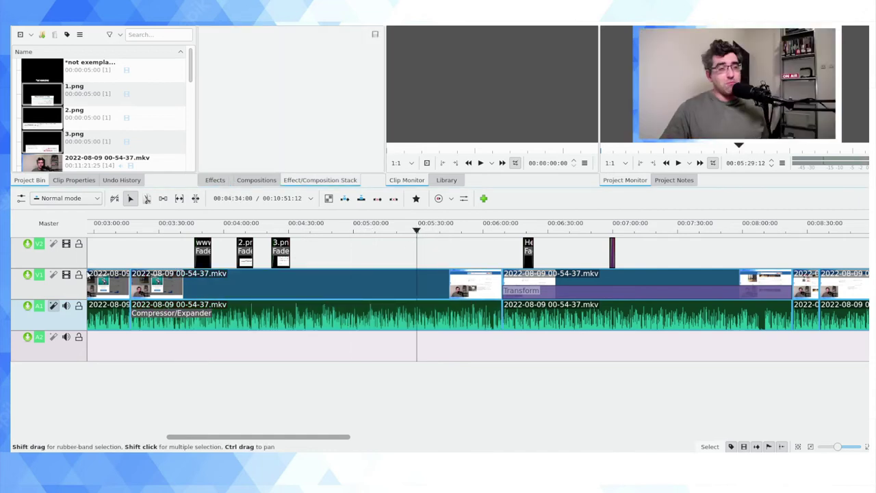
{"action": "left_click", "coordinate": [445, 233]}
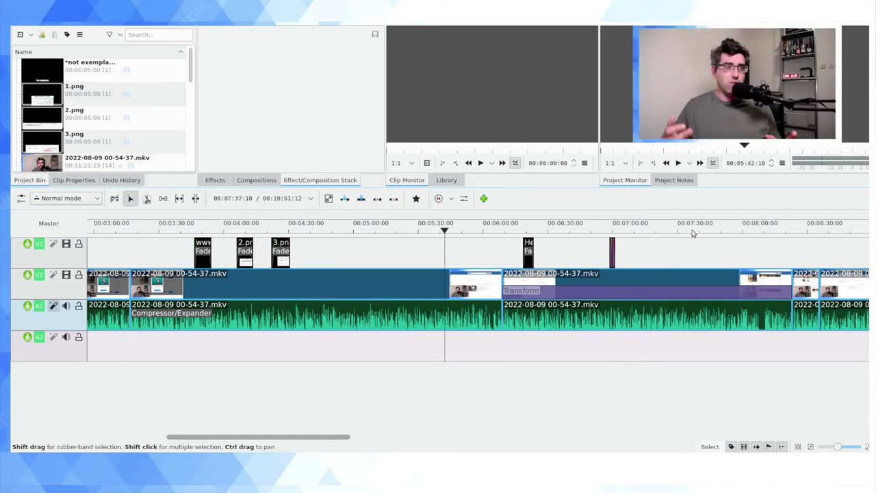
{"action": "left_click", "coordinate": [693, 233]}
{"action": "left_click", "coordinate": [443, 245]}
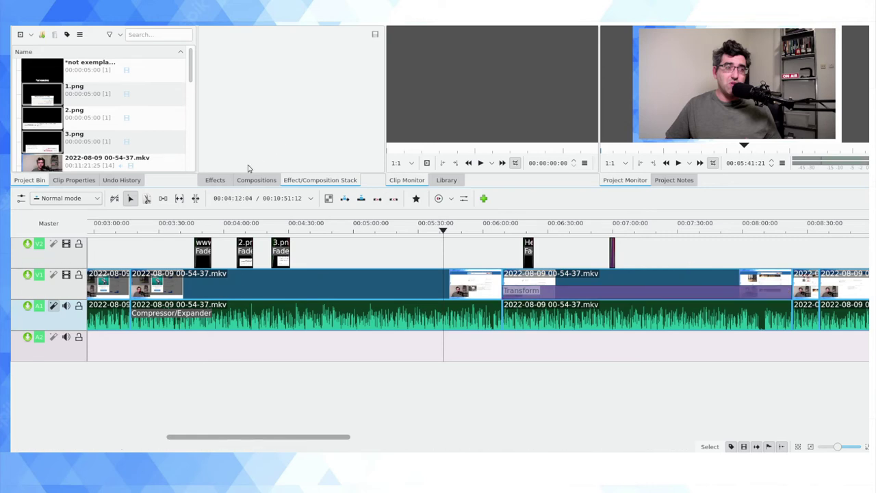
Apply the Lift/gamma/gain effect from Color and Image correction to the whole V1 track.
{"action": "left_click", "coordinate": [215, 181]}
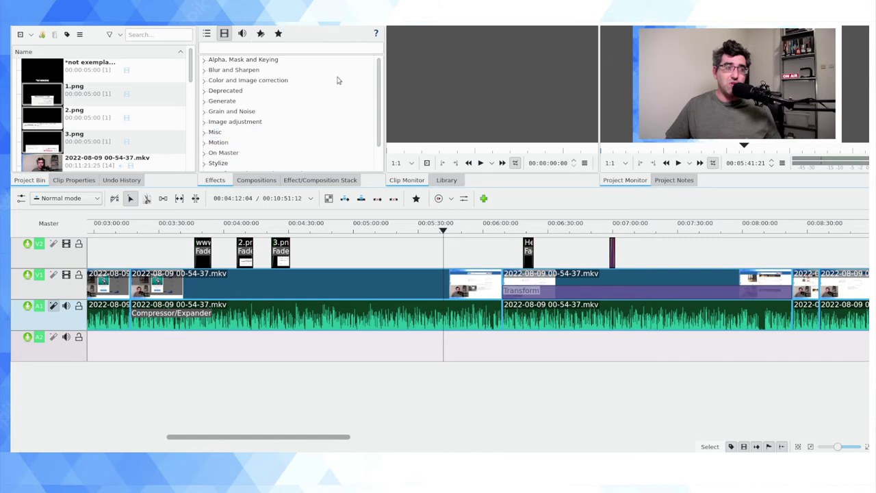
{"action": "left_click", "coordinate": [204, 81]}
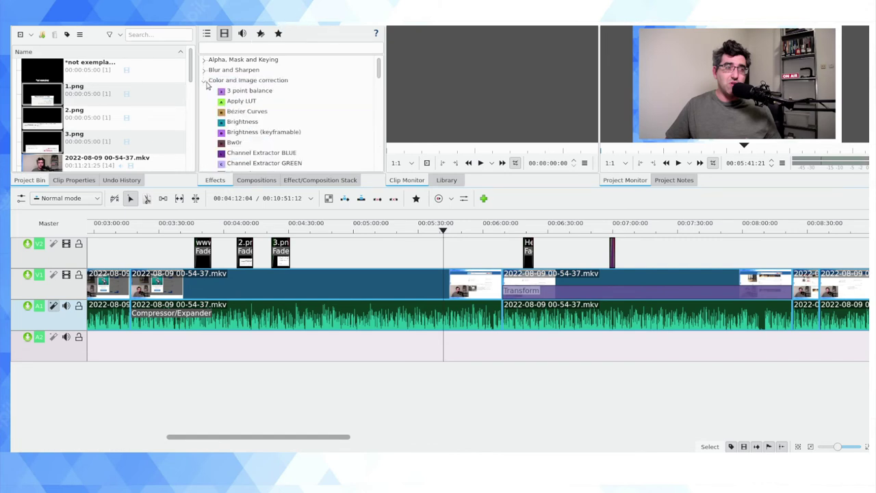
{"action": "scroll", "coordinate": [297, 119], "scroll_direction": "down", "scroll_amount": 3}
{"action": "scroll", "coordinate": [298, 118], "scroll_direction": "down", "scroll_amount": 5}
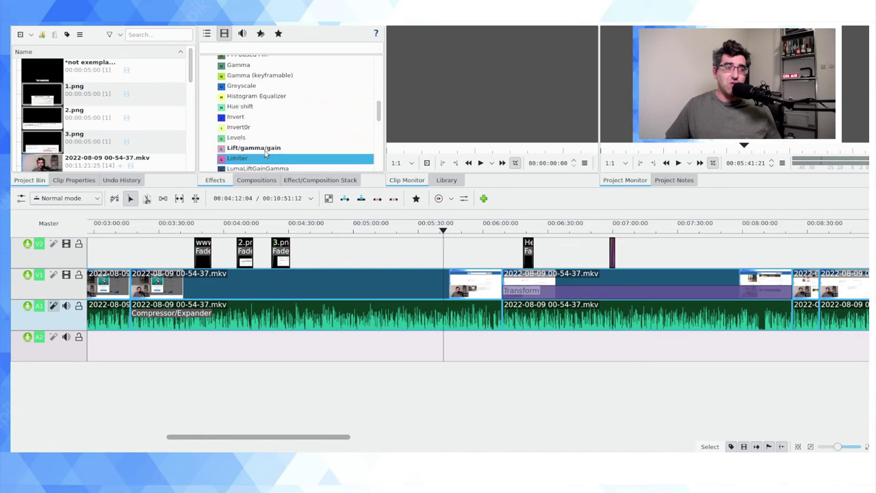
{"action": "left_click_drag", "start_coordinate": [290, 149], "coordinate": [59, 277]}
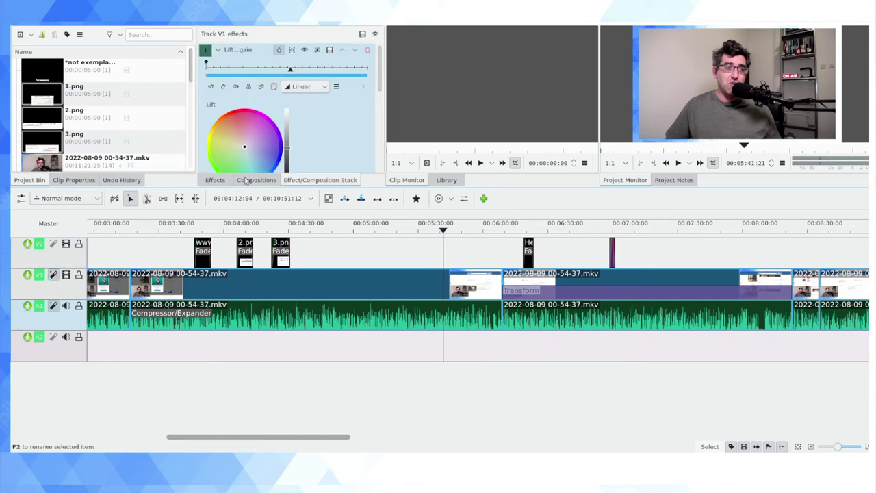
Preview a frame around 5:03 and nudge the track's lift slightly toward red (R 0.018).
{"action": "left_click", "coordinate": [396, 232]}
{"action": "left_click", "coordinate": [361, 236]}
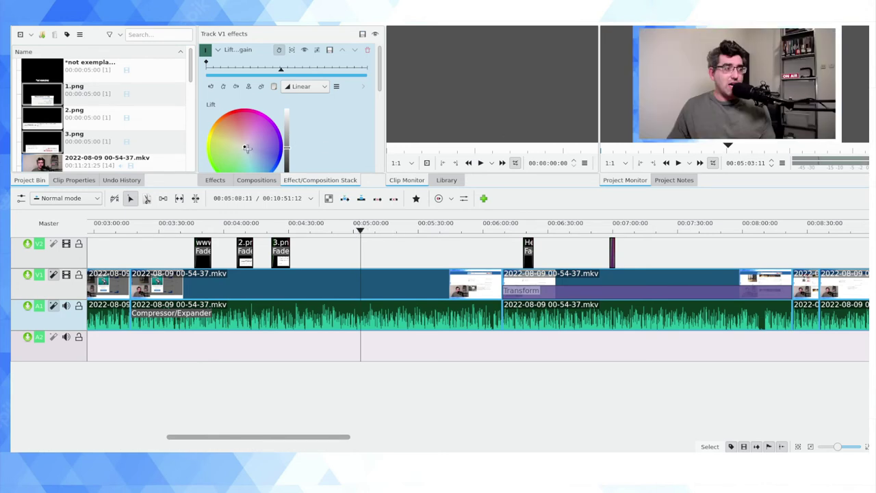
{"action": "left_click_drag", "start_coordinate": [245, 149], "coordinate": [232, 104]}
{"action": "scroll", "coordinate": [293, 137], "scroll_direction": "down", "scroll_amount": 1}
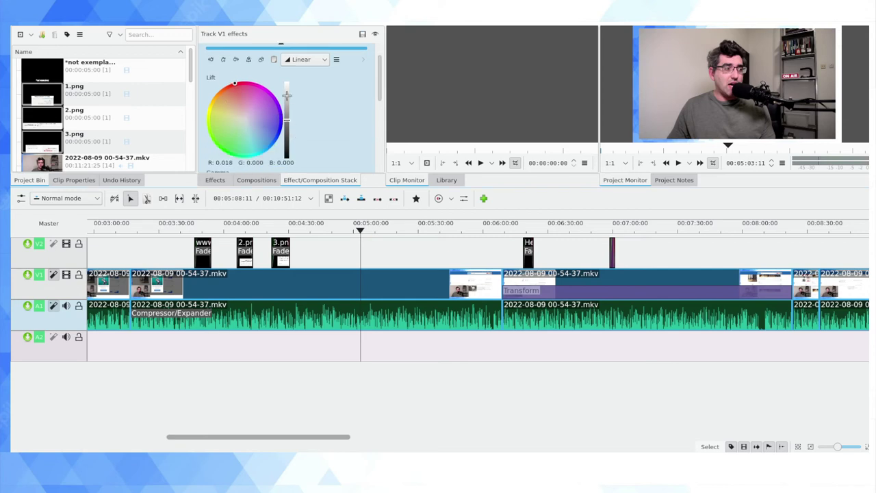
Push the V1 track's lift strongly toward red (R 0.661), checking frames around 6:39 and 3:08.
{"action": "left_click_drag", "start_coordinate": [286, 94], "coordinate": [282, 112]}
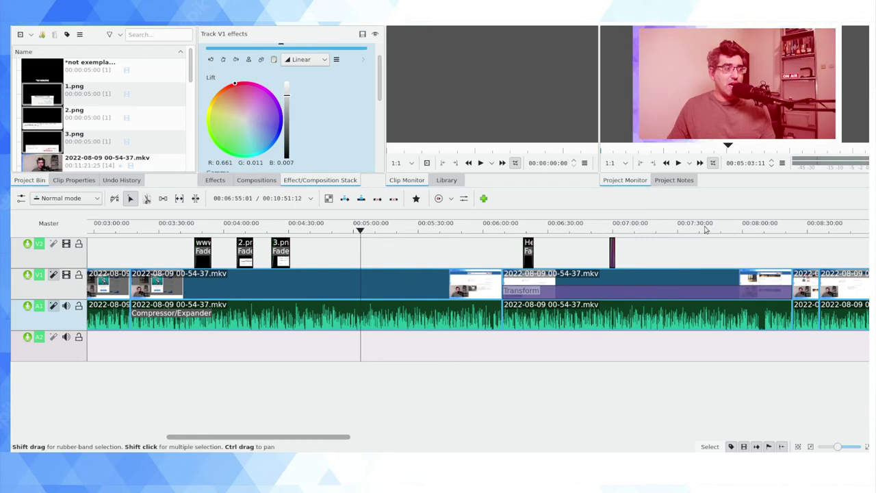
{"action": "left_click", "coordinate": [568, 241]}
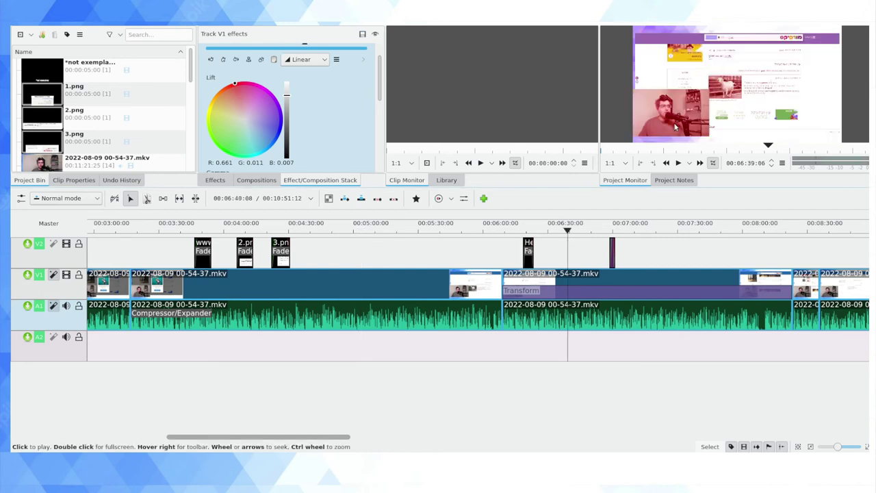
{"action": "left_click", "coordinate": [113, 251]}
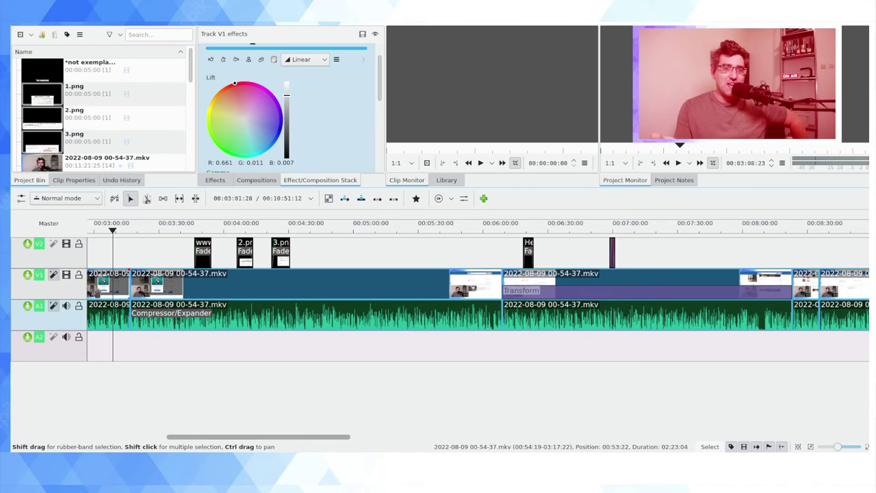
{"action": "left_click", "coordinate": [335, 237]}
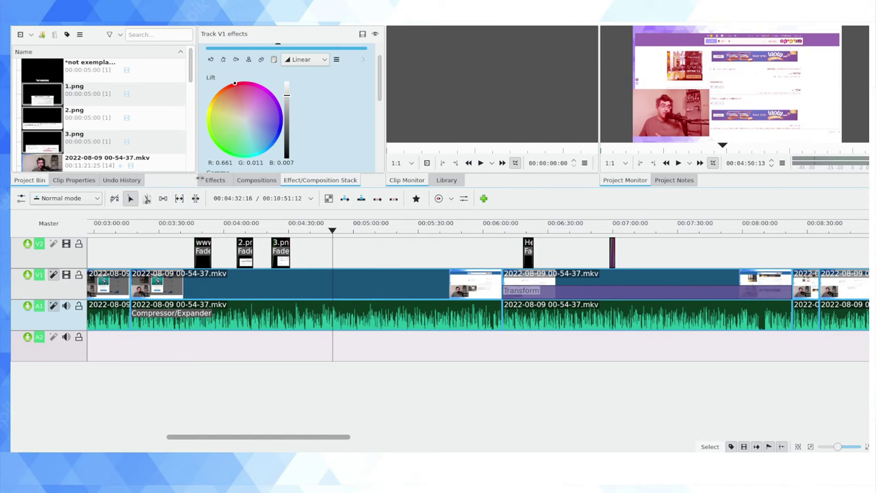
{"action": "left_click", "coordinate": [214, 179]}
{"action": "left_click", "coordinate": [279, 148]}
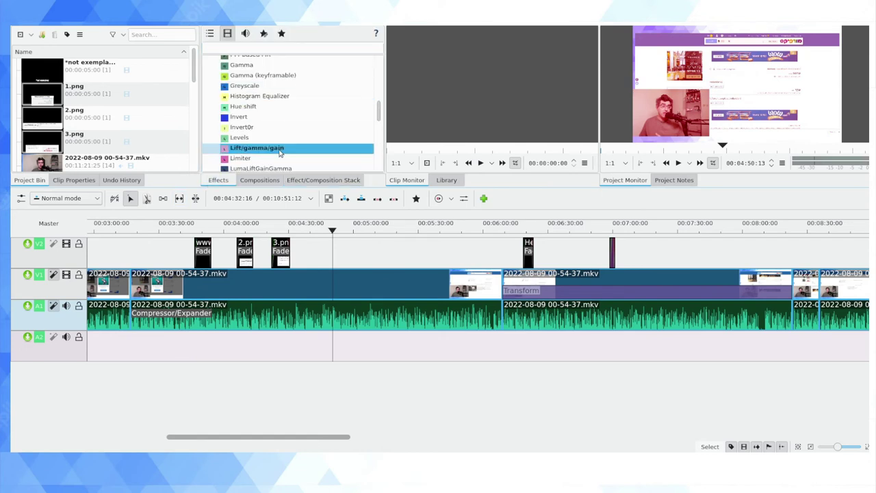
{"action": "left_click_drag", "start_coordinate": [280, 148], "coordinate": [369, 277]}
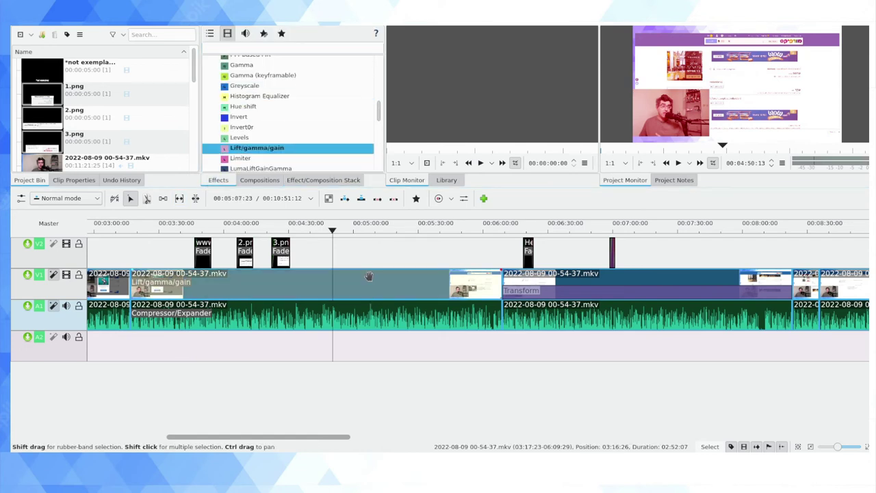
{"action": "left_click", "coordinate": [369, 277]}
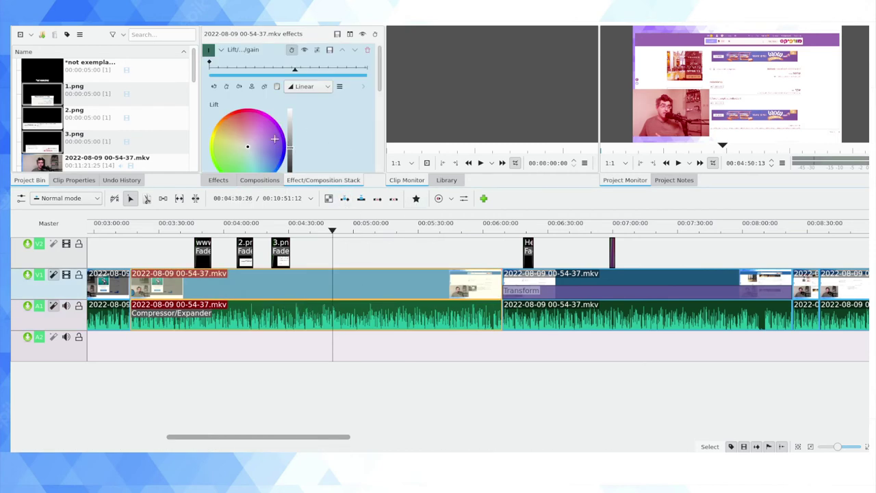
{"action": "scroll", "coordinate": [354, 136], "scroll_direction": "down", "scroll_amount": 1}
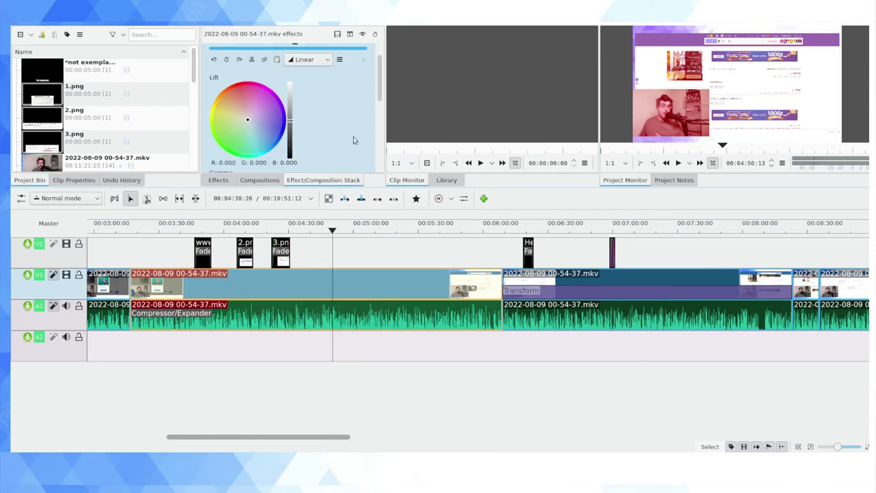
{"action": "scroll", "coordinate": [349, 138], "scroll_direction": "down", "scroll_amount": 1}
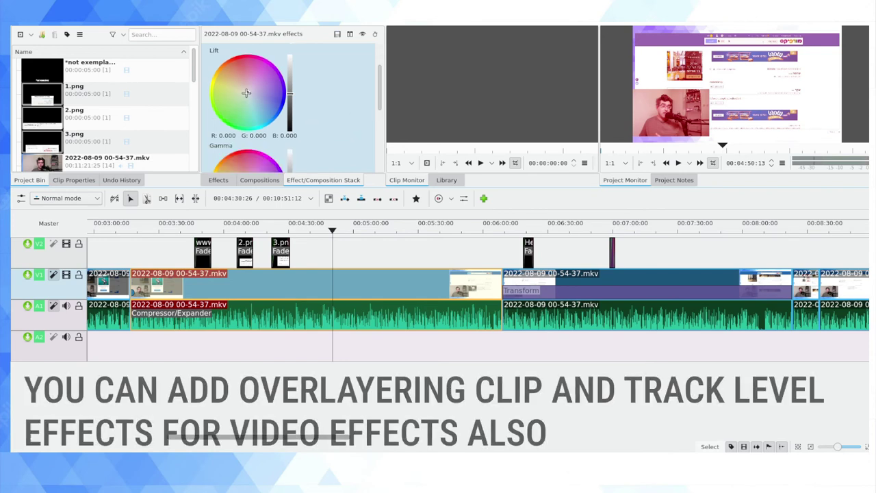
Shift the clip's lift toward blue at maximum brightness, then delete the clip's Lift/gamma/gain effect.
{"action": "mouse_move", "coordinate": [248, 99]}
{"action": "left_mouse_down"}
{"action": "mouse_move", "coordinate": [270, 121]}
{"action": "mouse_move", "coordinate": [272, 136]}
{"action": "left_mouse_up"}
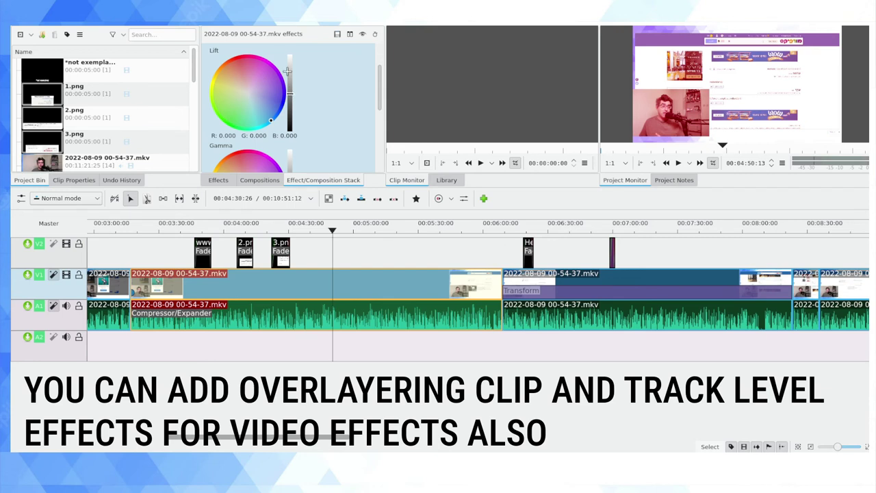
{"action": "left_click_drag", "start_coordinate": [288, 85], "coordinate": [288, 75]}
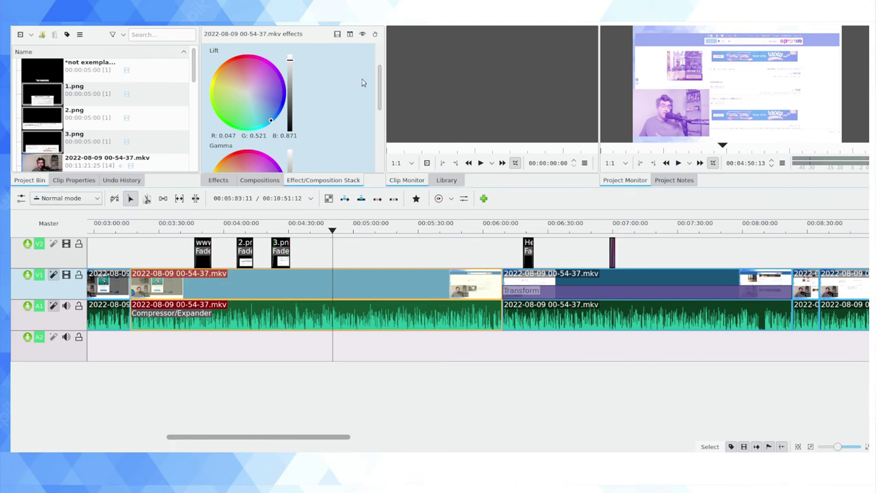
{"action": "scroll", "coordinate": [380, 90], "scroll_direction": "up", "scroll_amount": 3}
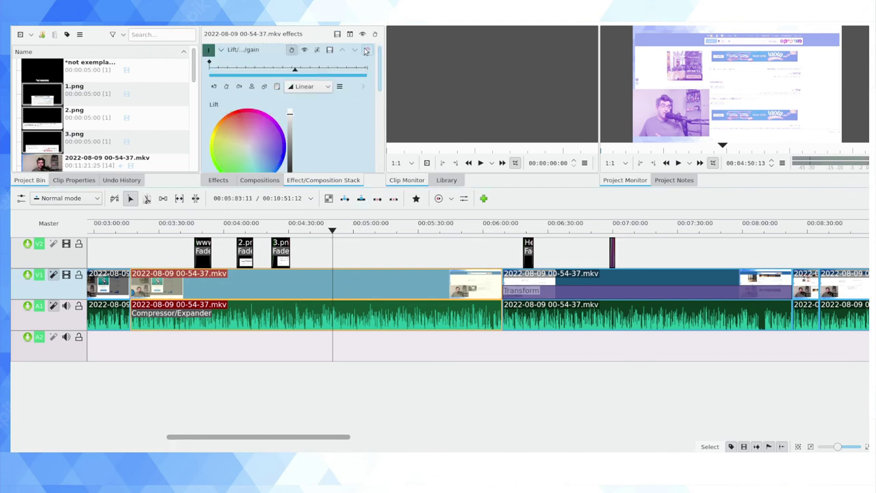
{"action": "left_click", "coordinate": [367, 50]}
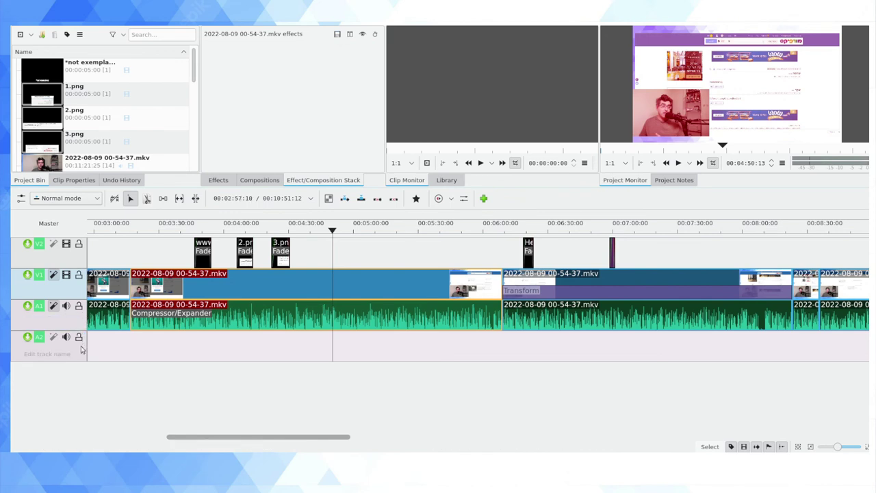